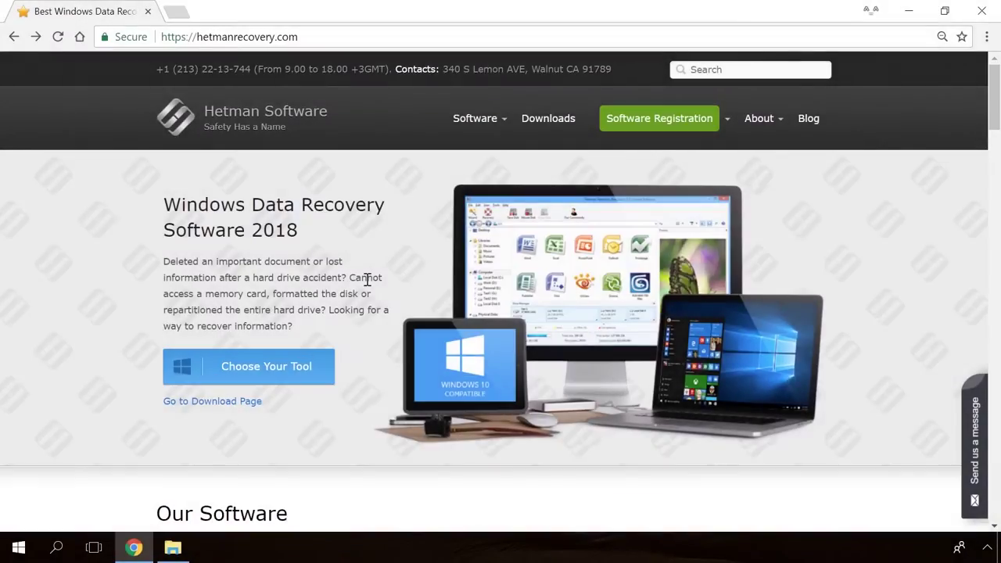
Browse the Hetman product list and open the Internet Spy product page.
scroll(367, 282, down, 4)
scroll(368, 284, down, 5)
scroll(368, 284, down, 7)
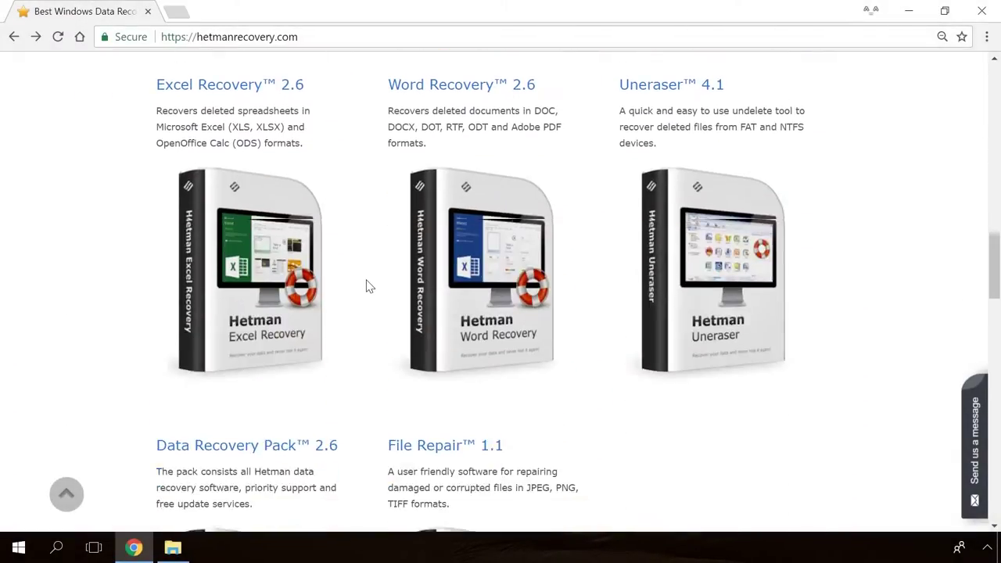
scroll(369, 284, down, 4)
scroll(368, 286, up, 3)
scroll(366, 284, up, 5)
scroll(367, 284, up, 3)
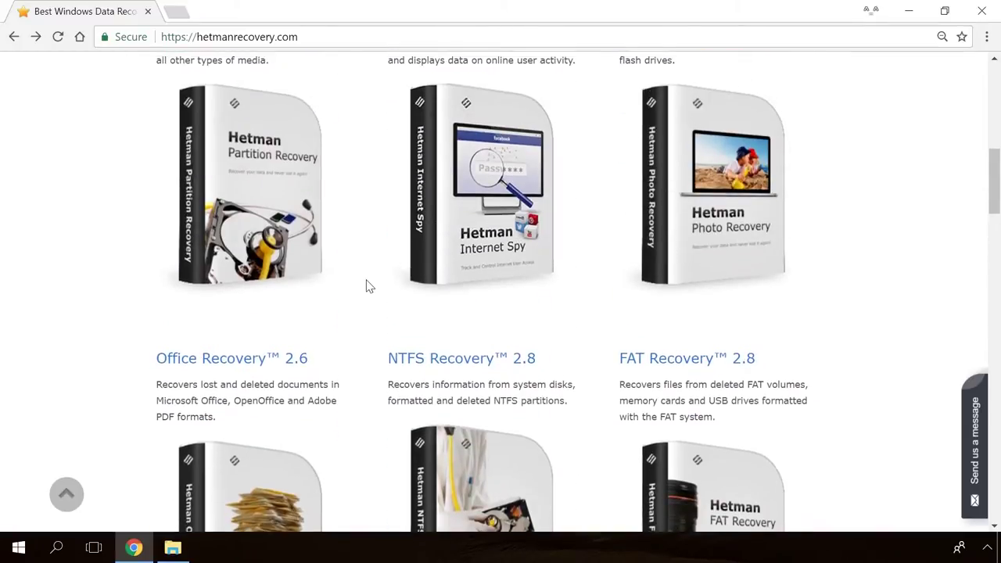
scroll(367, 284, up, 2)
click(469, 156)
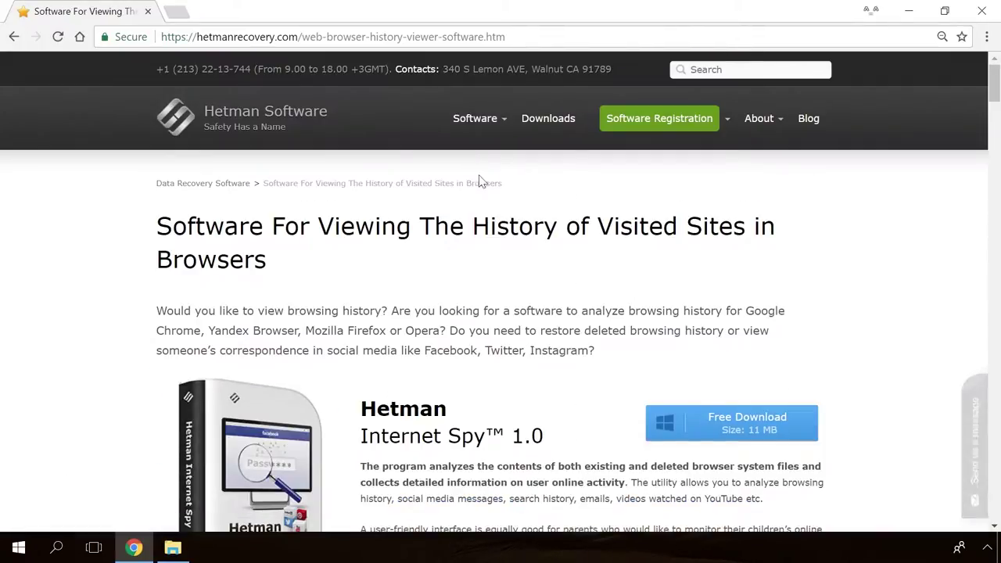
Download Internet Spy and use it to show Google Chrome's saved passwords.
scroll(576, 304, down, 2)
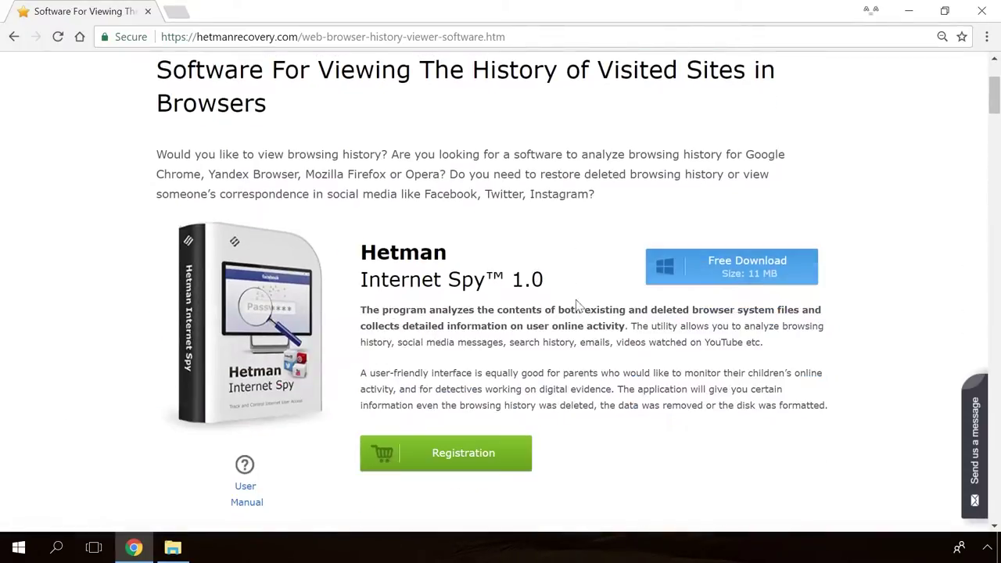
click(764, 274)
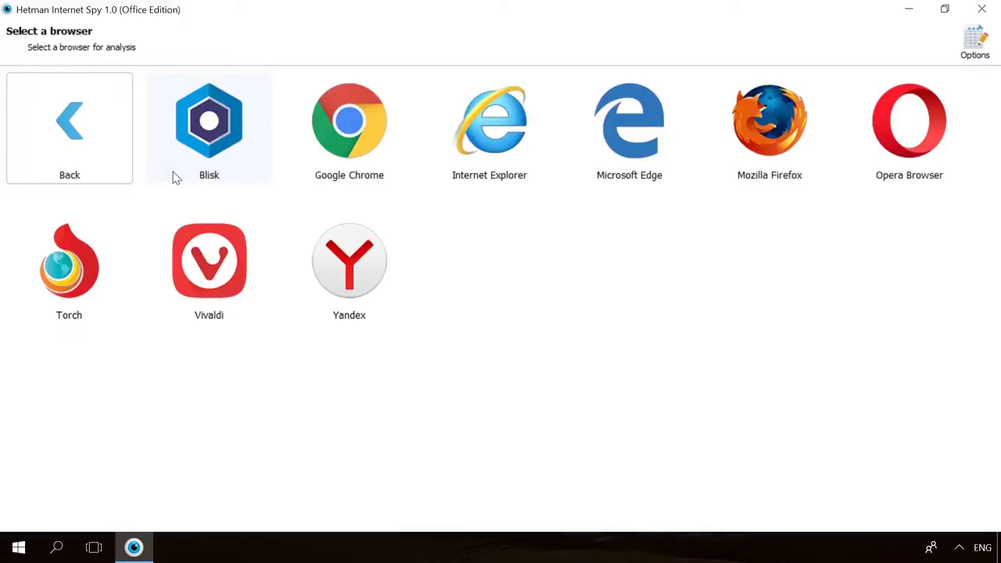
click(320, 168)
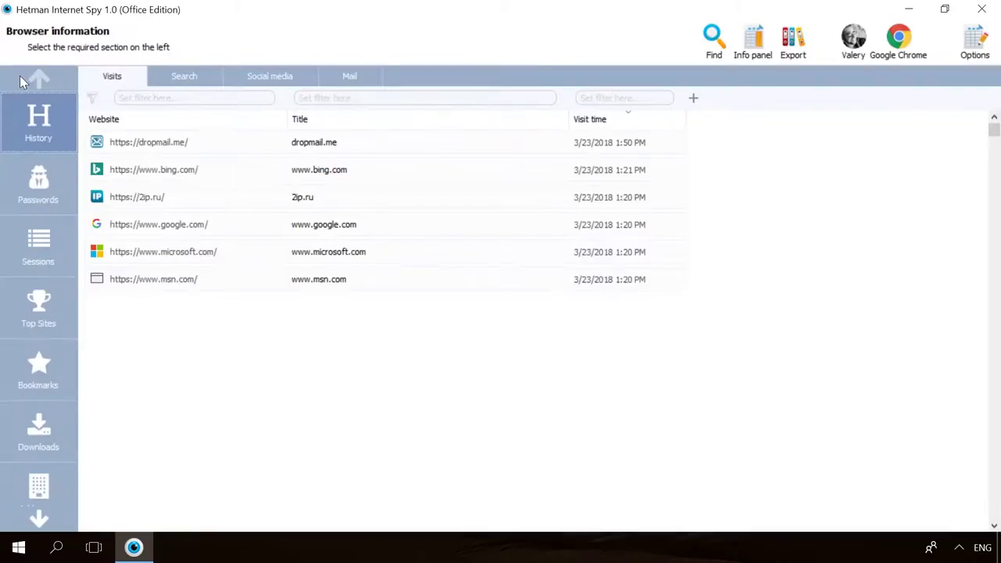
click(19, 174)
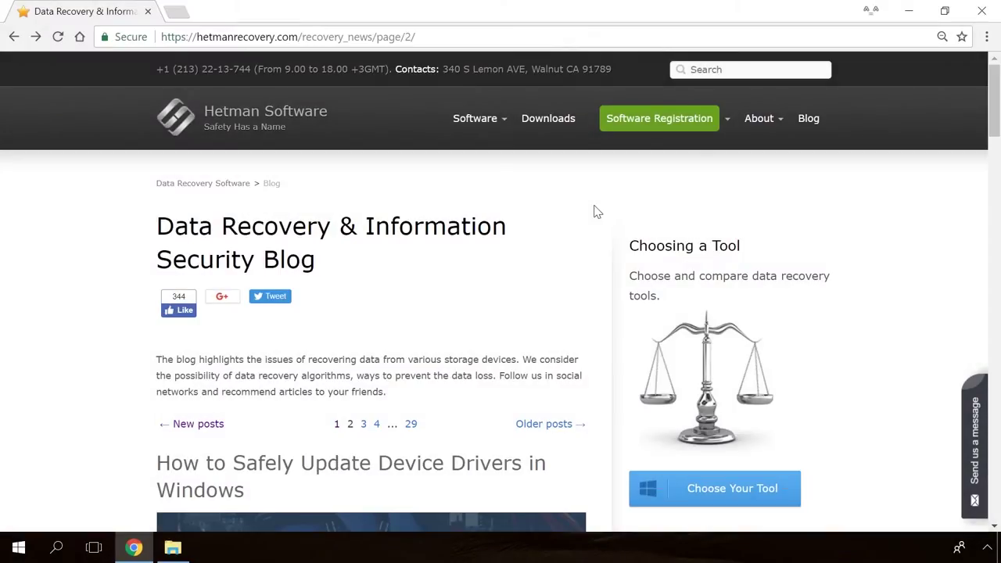
Open the 'Windows Detected a Hard Disk Problem' article from the Hetman blog.
scroll(594, 211, down, 4)
scroll(595, 212, down, 3)
scroll(594, 211, down, 5)
scroll(594, 211, down, 6)
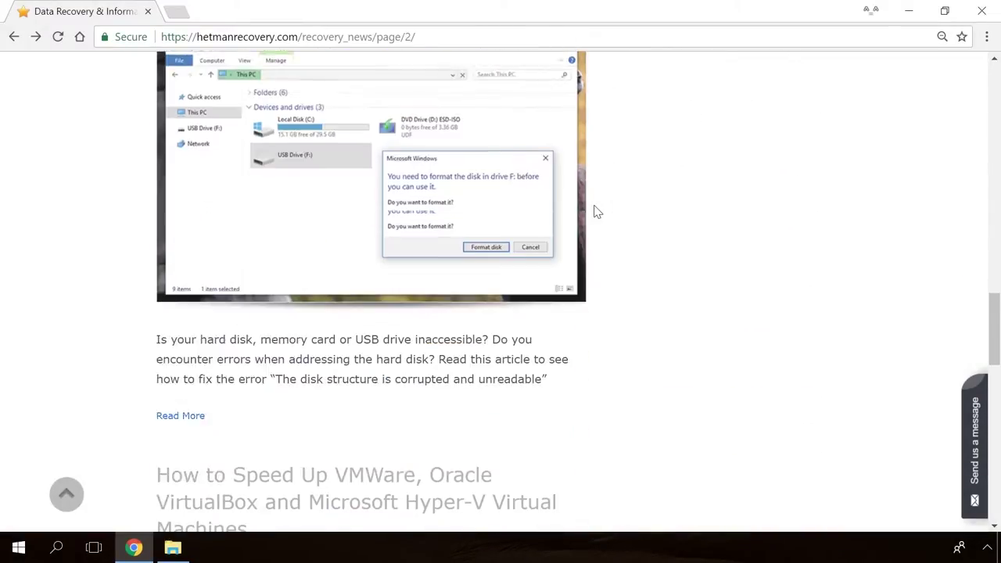
scroll(594, 212, down, 3)
scroll(594, 211, down, 3)
scroll(595, 211, down, 3)
scroll(594, 211, up, 7)
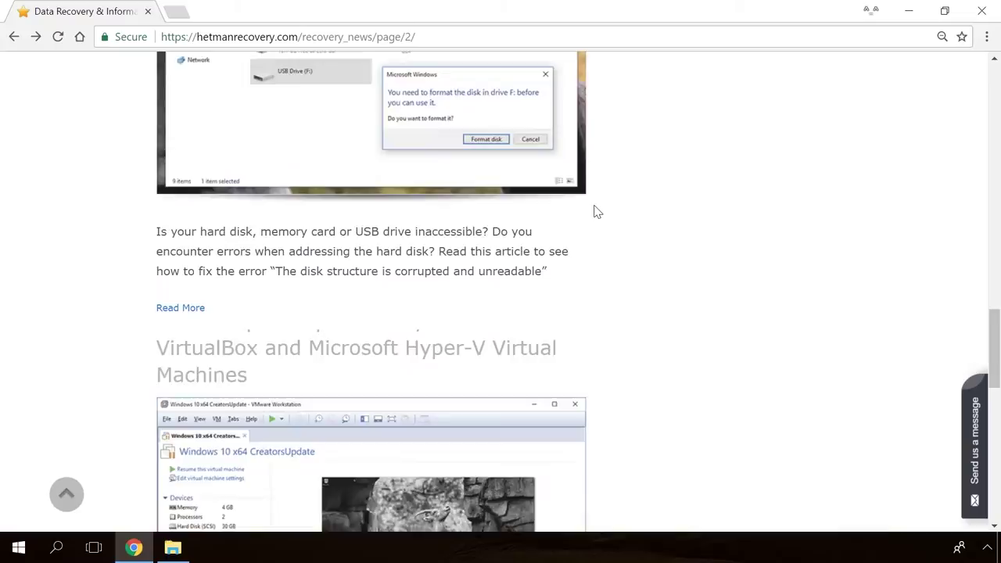
scroll(594, 211, up, 4)
scroll(586, 211, up, 6)
click(380, 280)
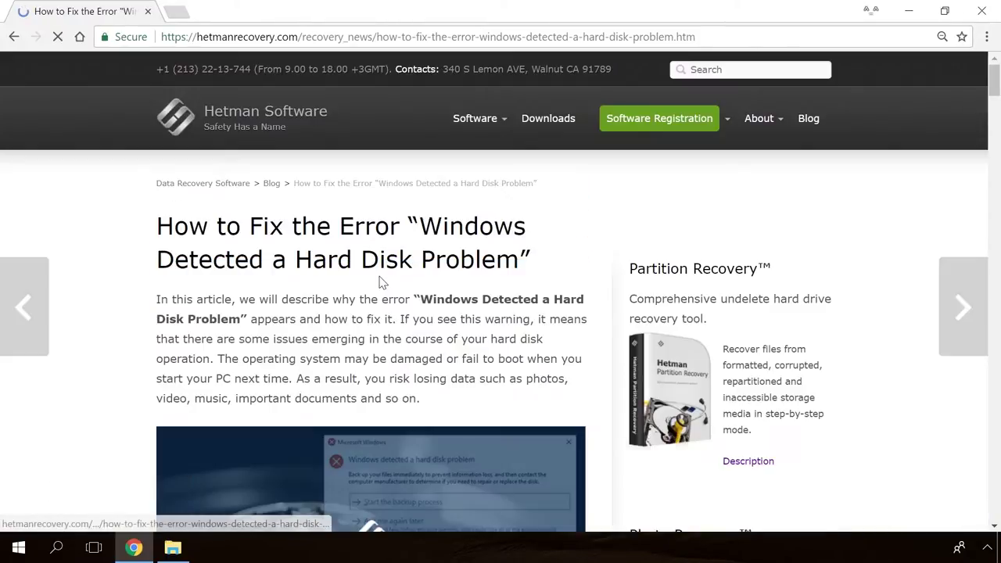
Open the site's Send us a message form and type 'Hello'.
scroll(599, 339, down, 7)
scroll(594, 342, down, 4)
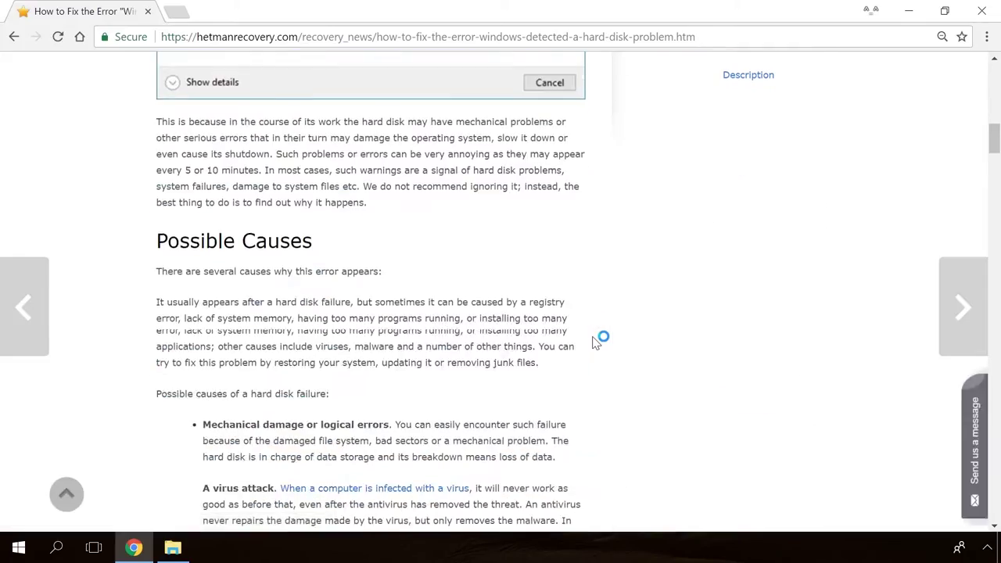
scroll(594, 342, down, 6)
scroll(594, 340, down, 4)
scroll(592, 342, down, 8)
scroll(592, 342, up, 3)
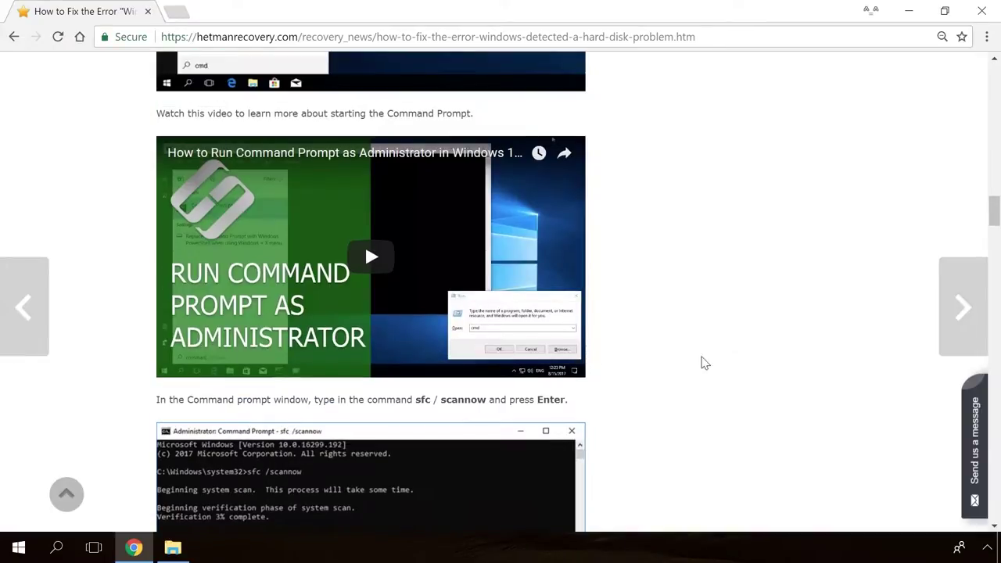
click(977, 423)
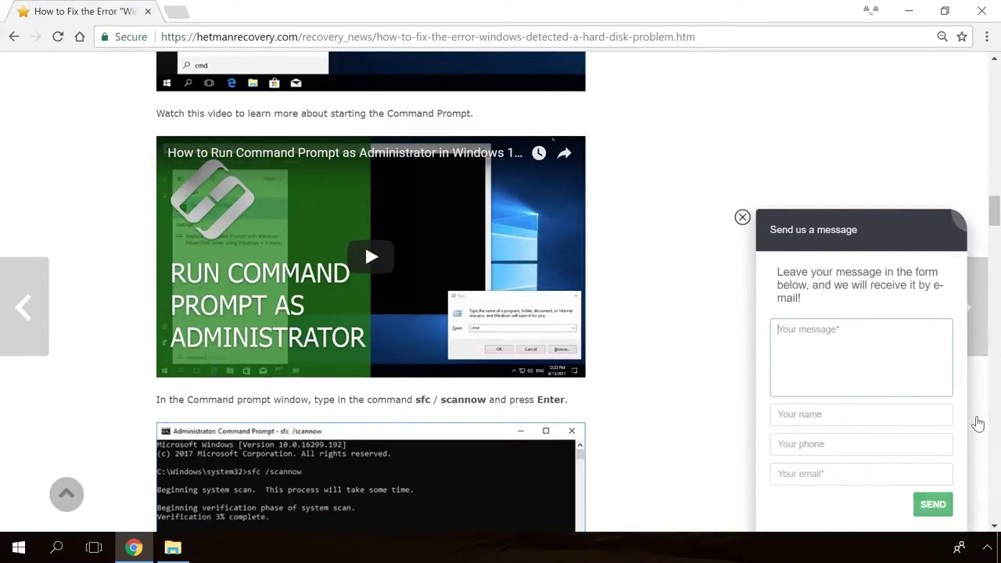
text(Hello)
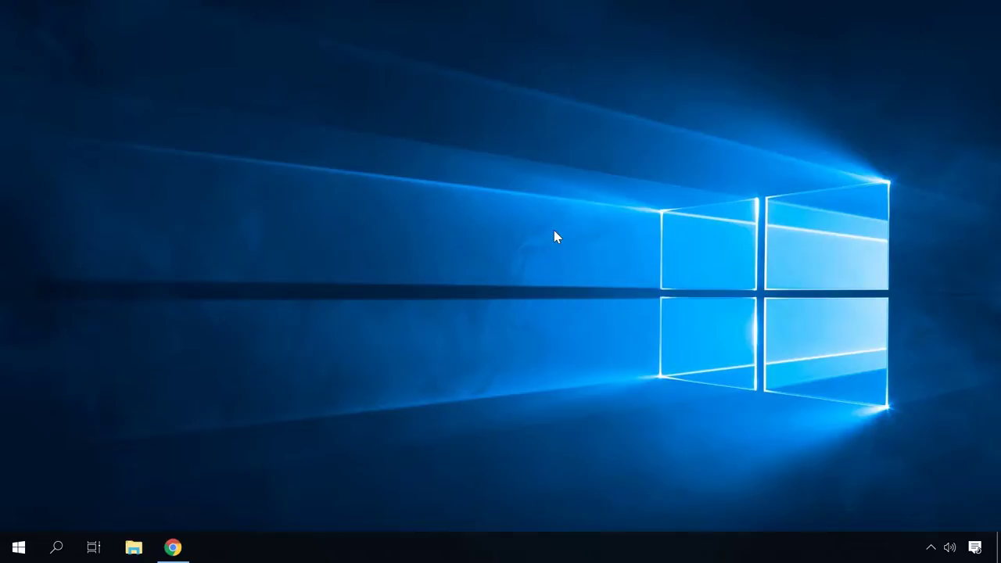
Restore Chrome from the taskbar to the Android Studio 3.2.1 download page.
click(171, 547)
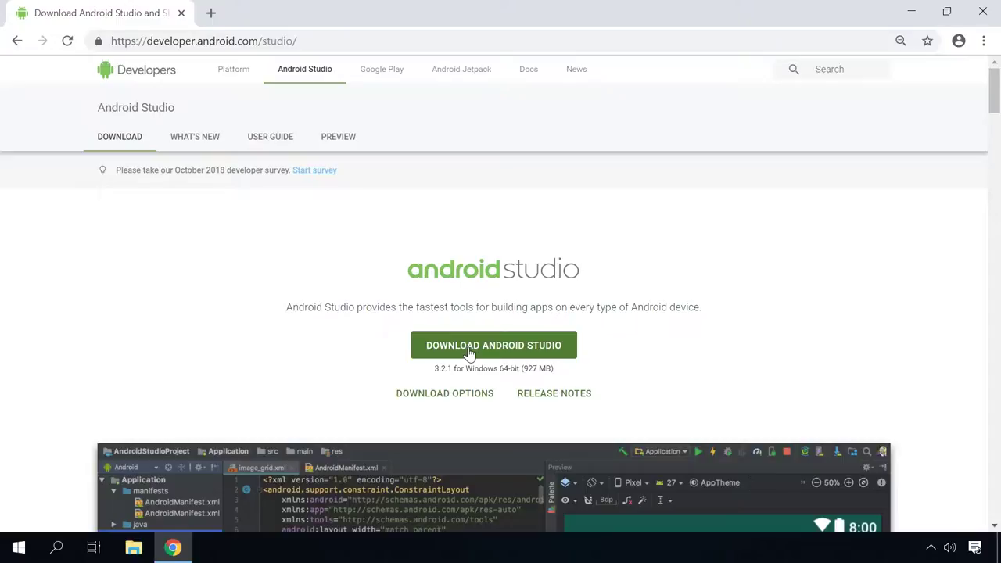
Agree to the terms and download Android Studio for Windows 64-bit.
click(469, 351)
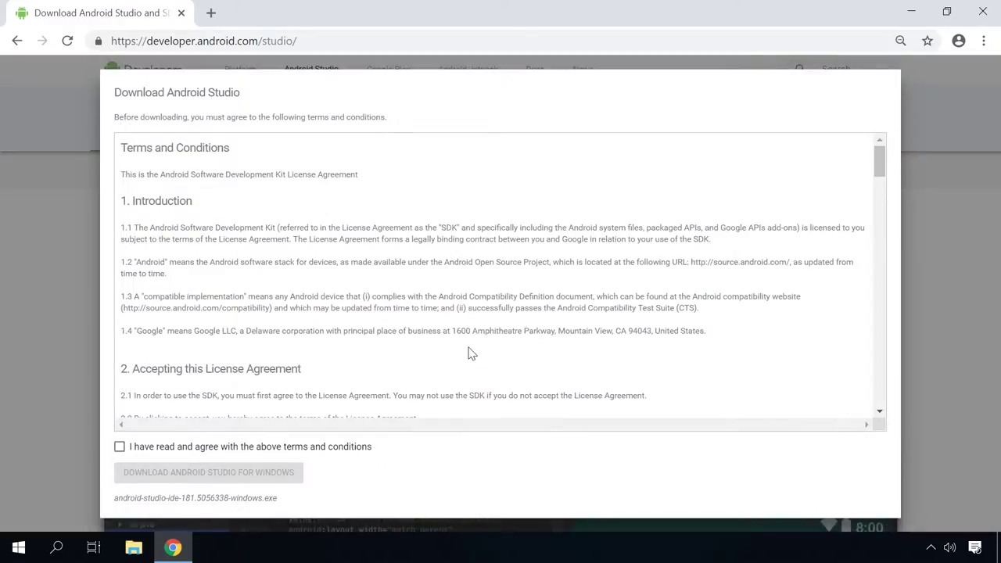
click(240, 450)
click(234, 477)
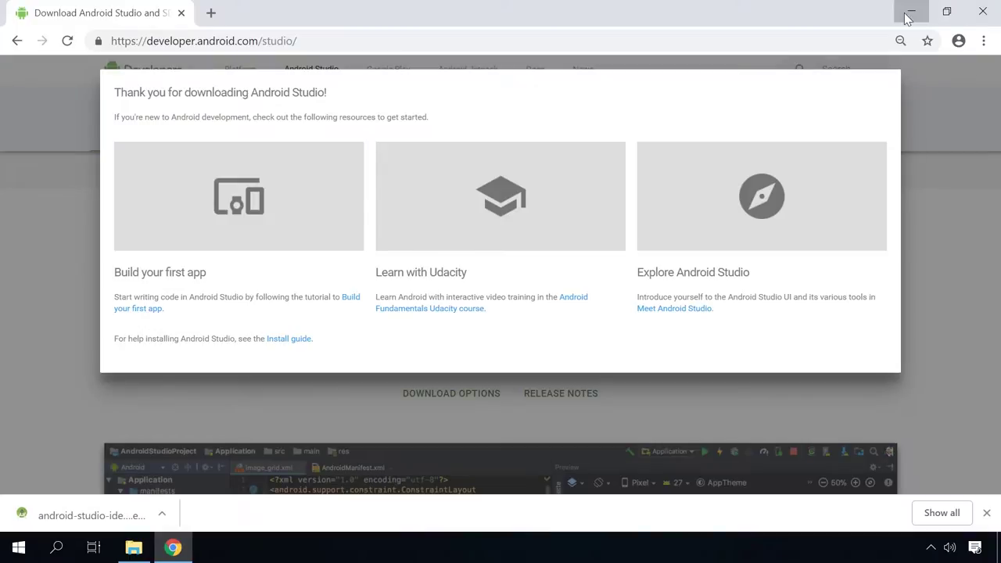
Run the downloaded Android Studio installer with default components and install location.
click(909, 11)
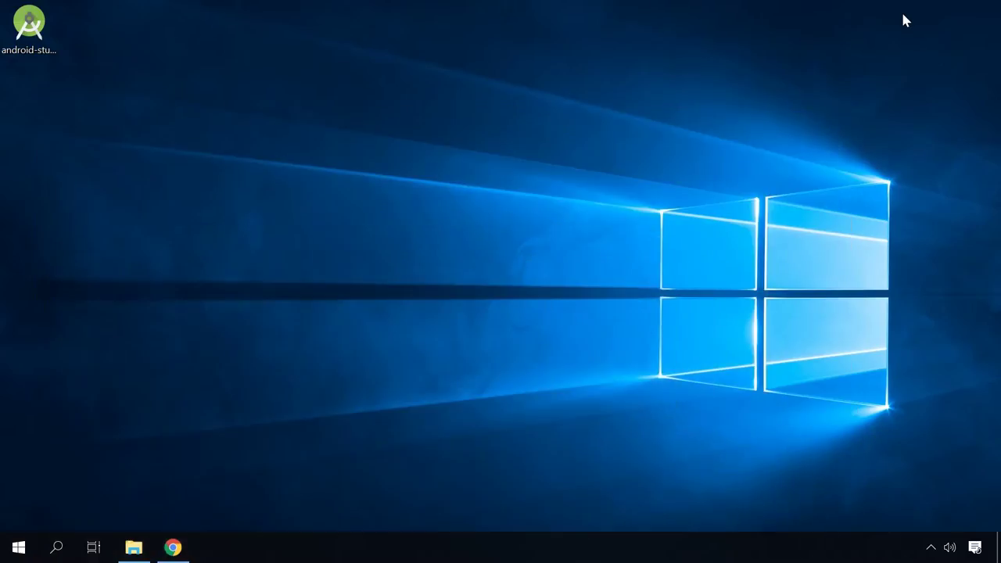
click(43, 26)
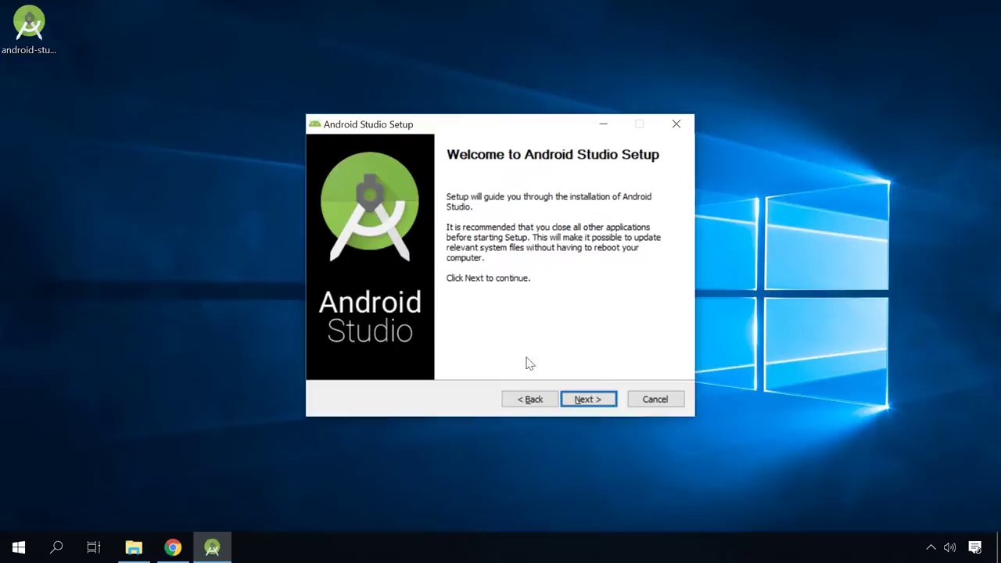
click(589, 398)
click(595, 401)
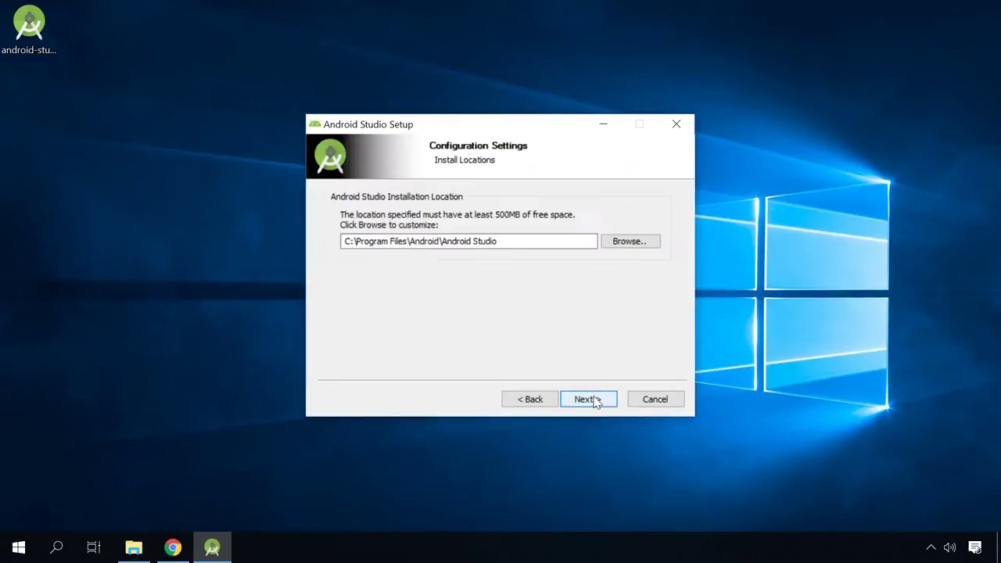
click(588, 399)
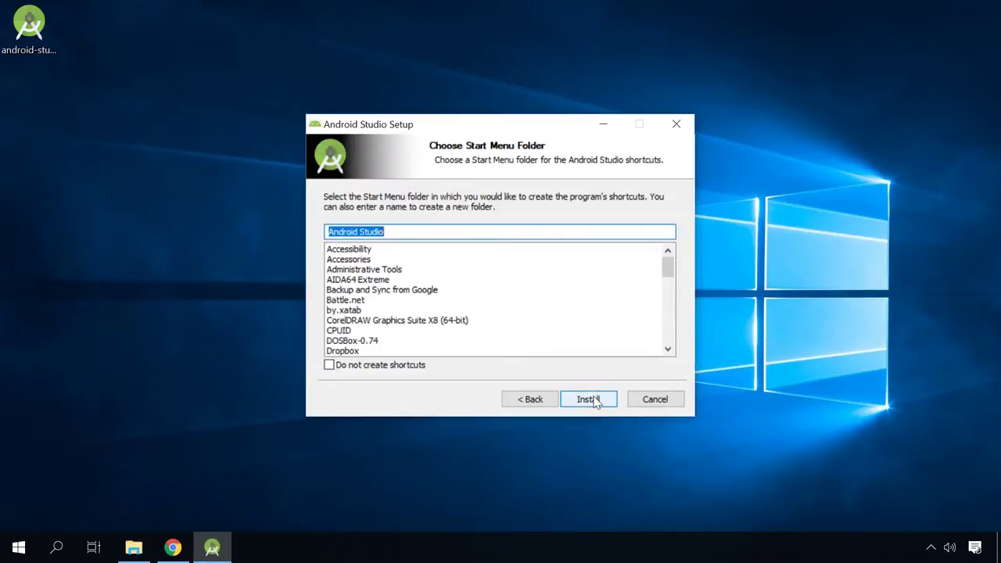
click(595, 400)
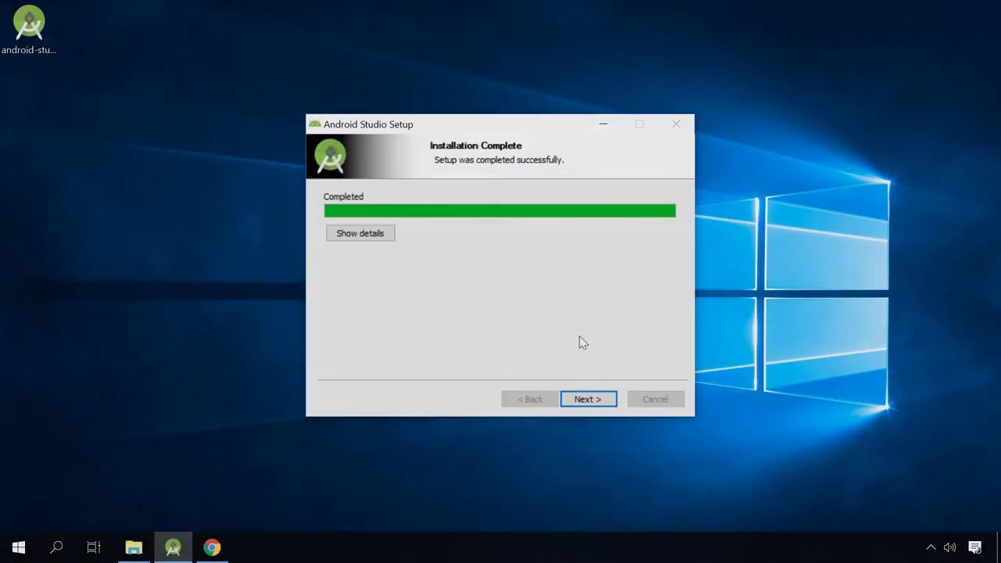
Complete the installation, finish the SDK setup wizard, and minimize the welcome window.
click(587, 400)
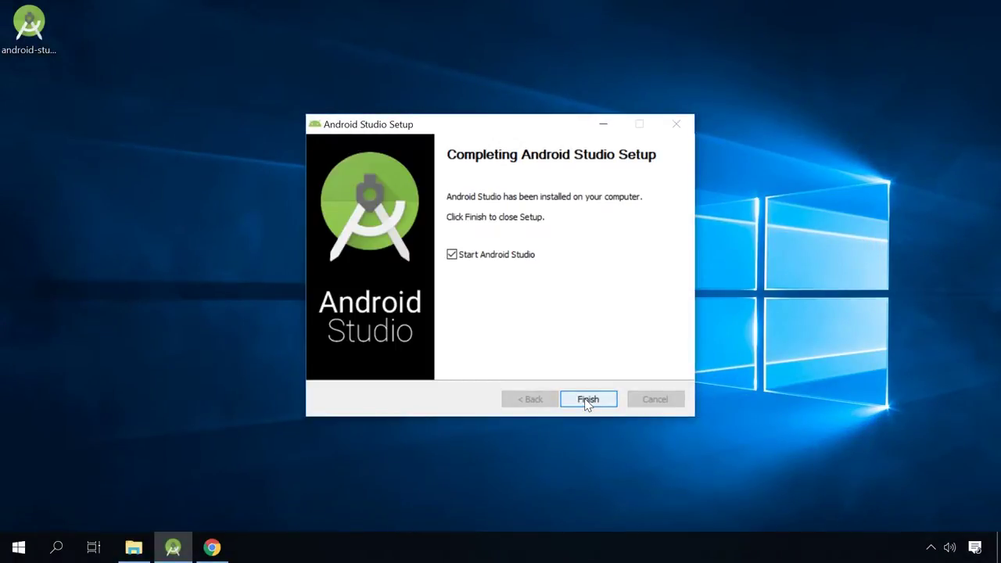
click(588, 400)
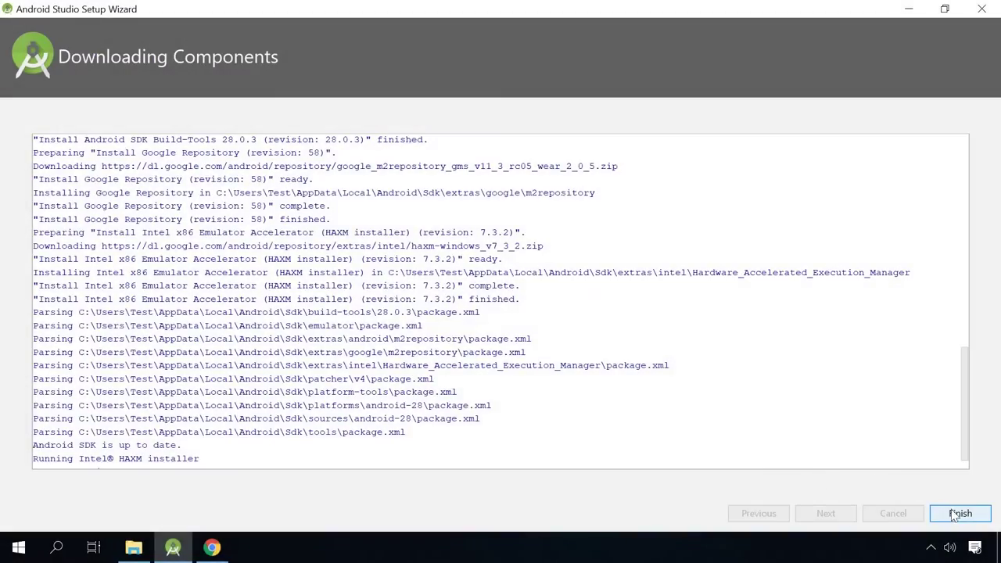
click(954, 516)
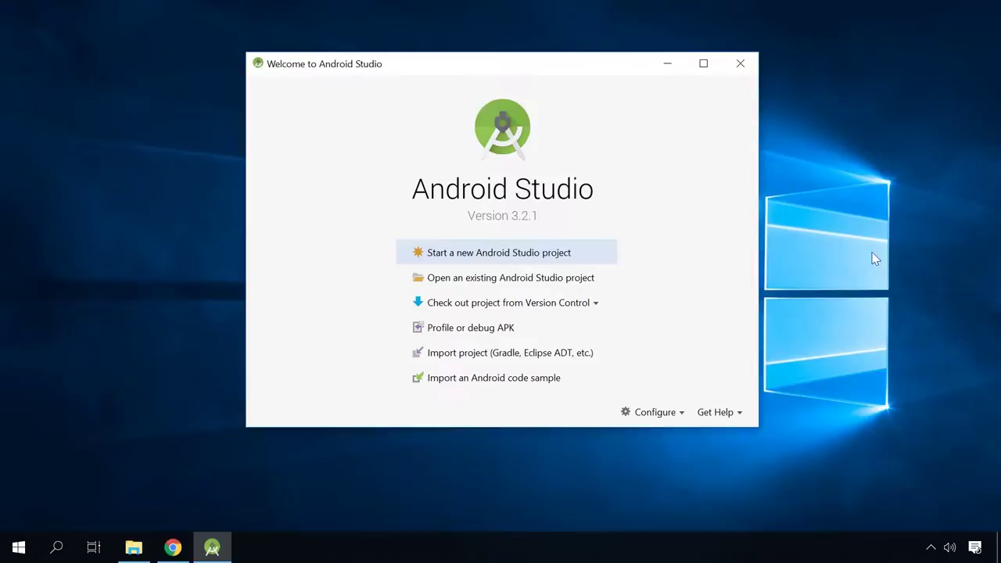
click(660, 63)
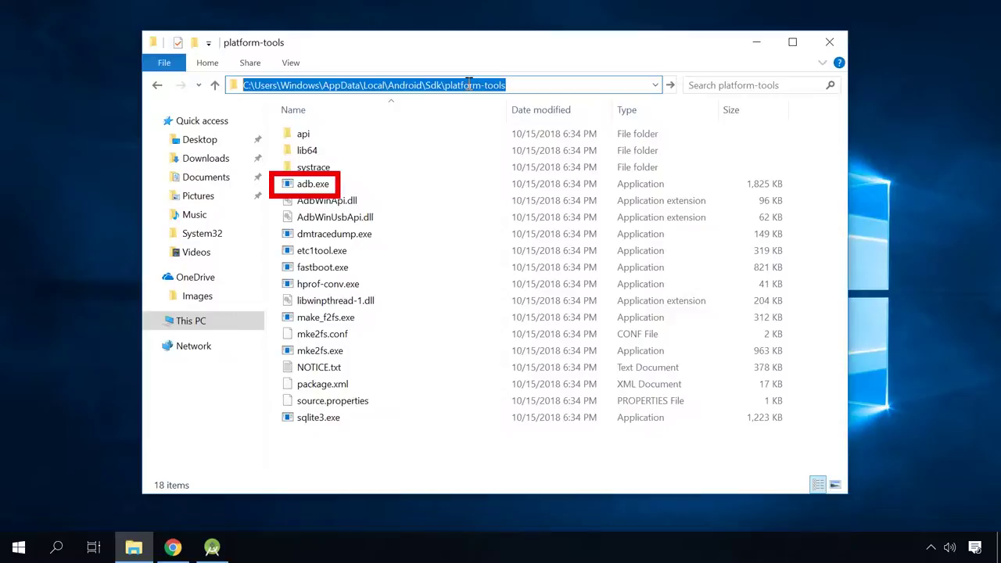
Copy the platform-tools folder path from the File Explorer address bar.
right_click(468, 85)
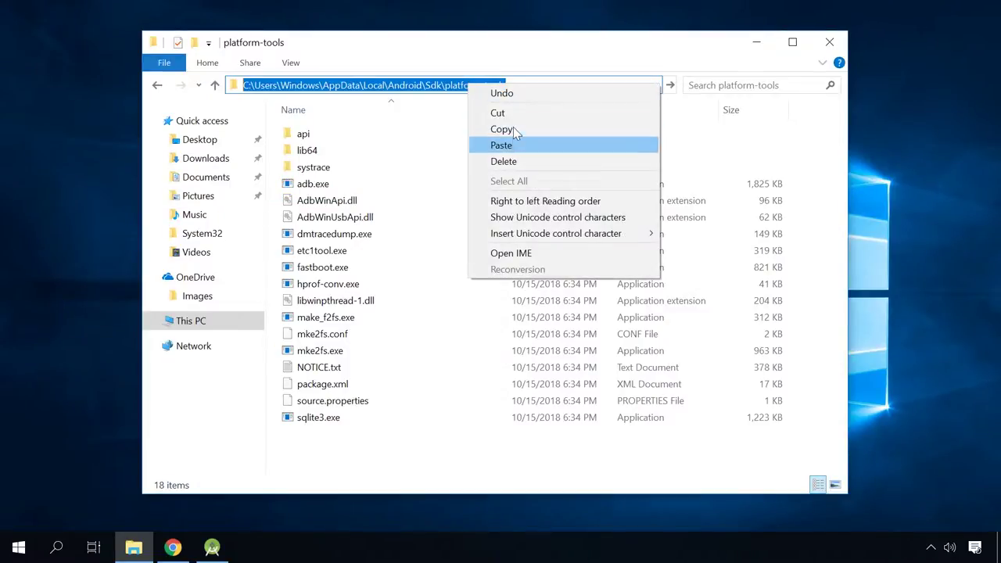
click(501, 129)
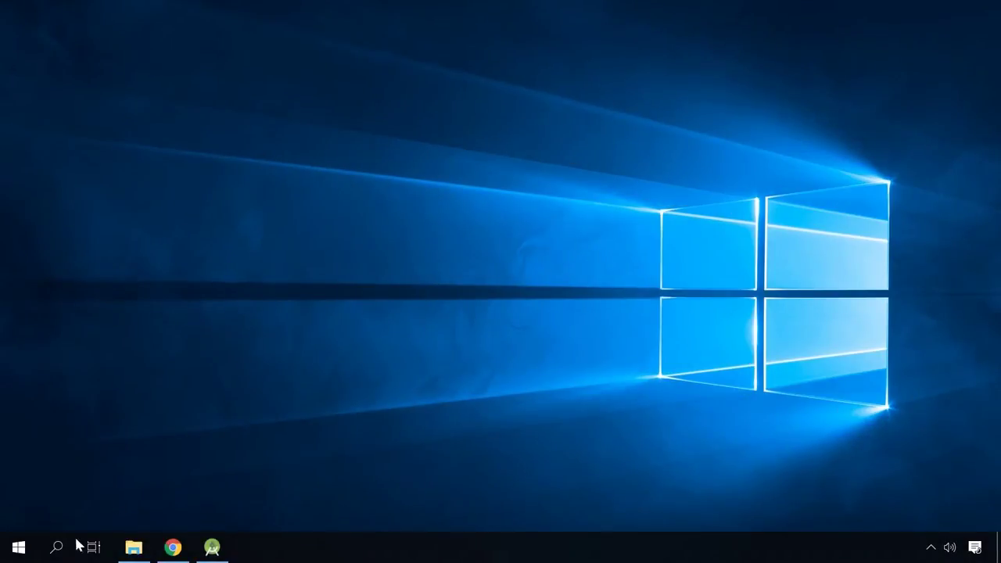
Launch Command Prompt as administrator from the Start search for 'cmd'.
click(56, 548)
text(cm)
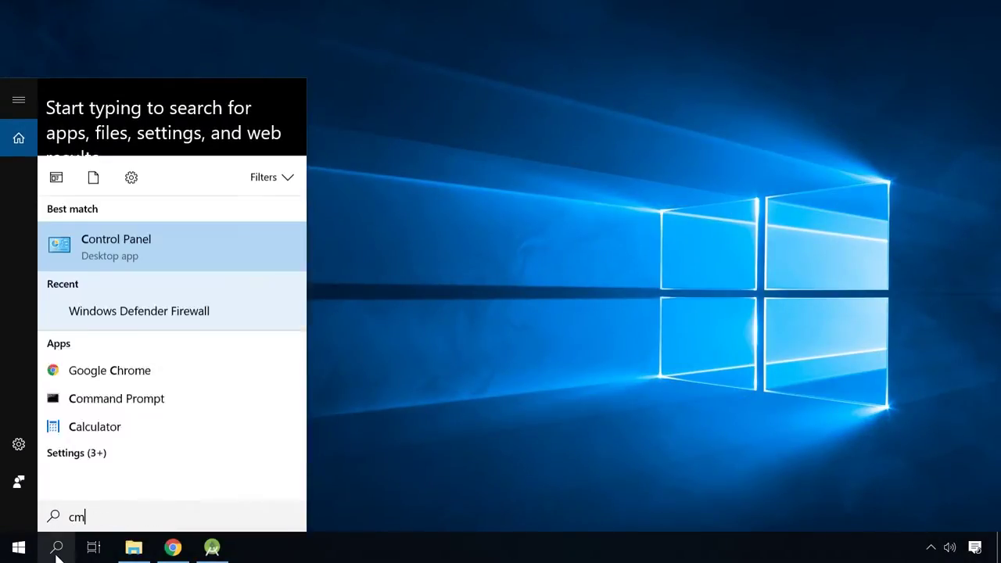
text(d)
right_click(228, 159)
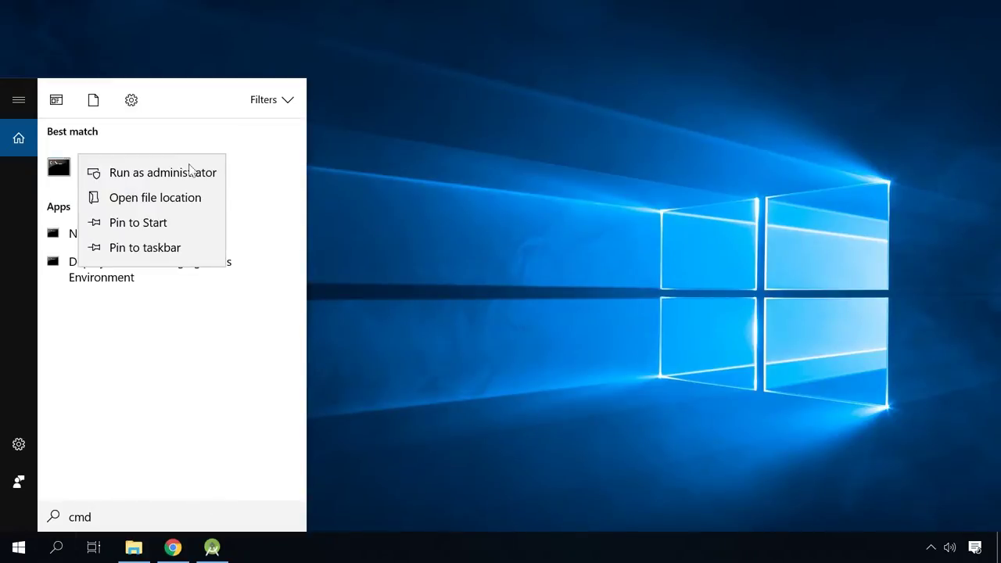
click(188, 172)
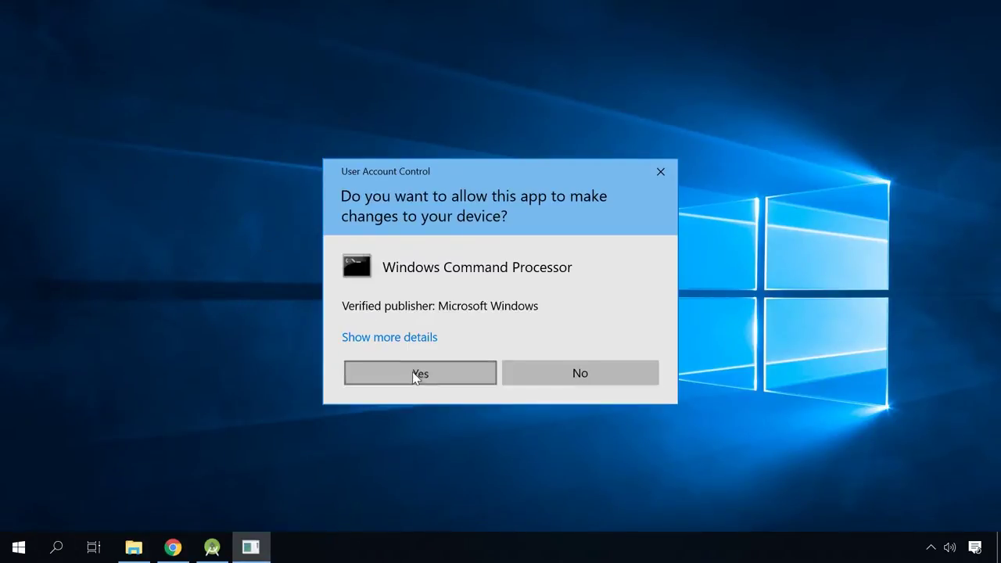
click(414, 376)
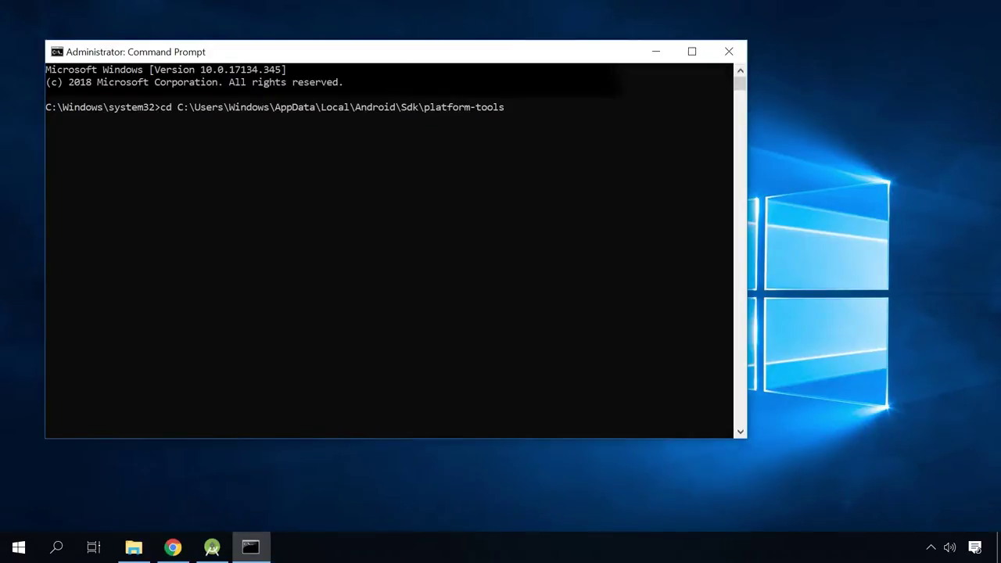
Change into the platform-tools folder and run 'adb devices' to list the phone.
key(Return)
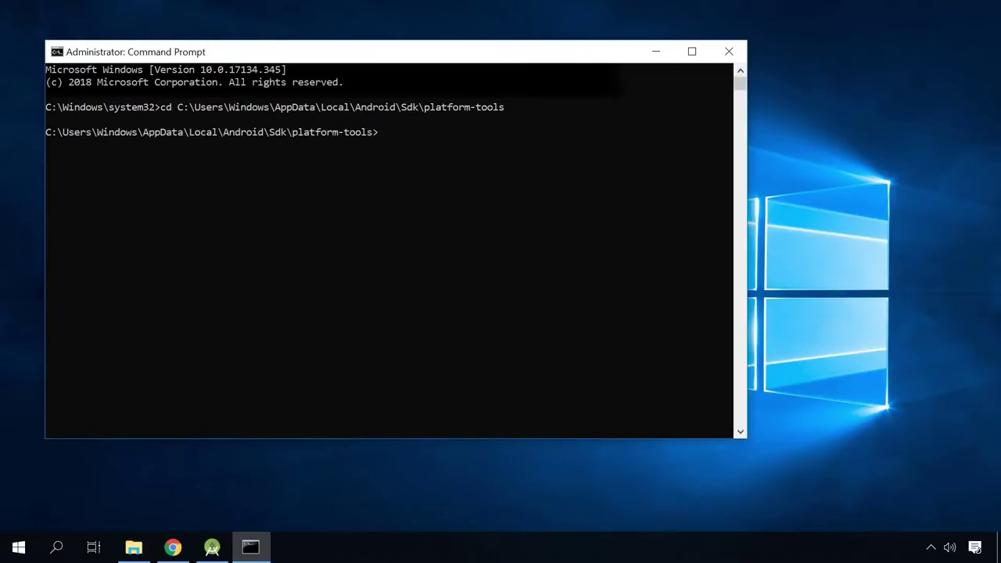
text(adb devices)
key(Return)
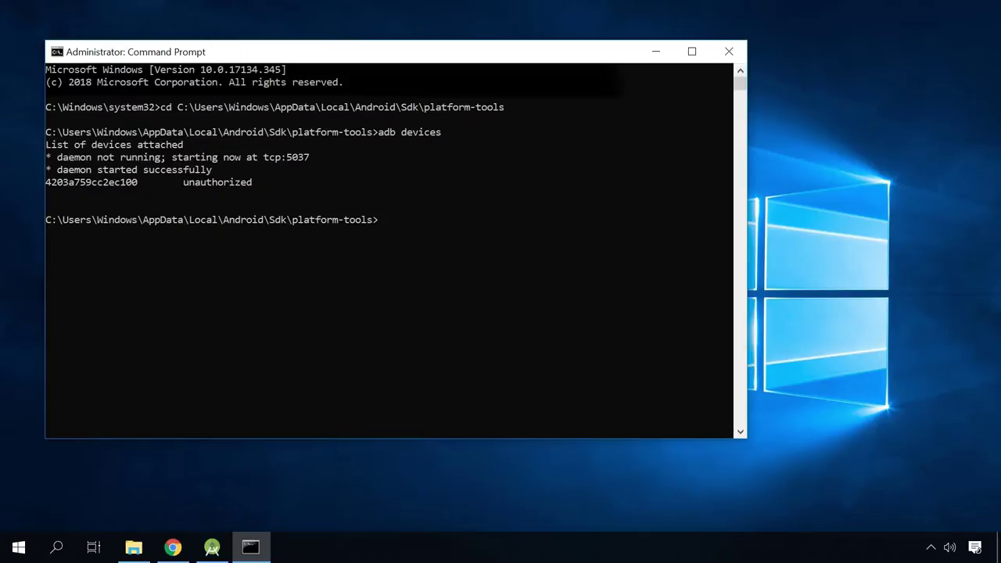
Rerun 'adb devices', then open 'adb shell' and switch to root with 'su'.
key(Up)
key(Return)
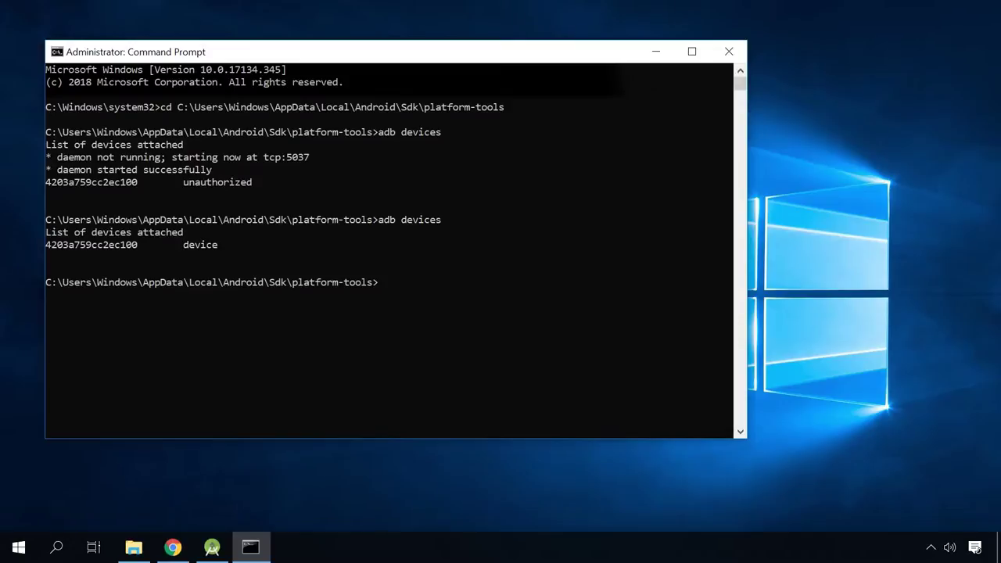
text(adb shell)
key(Return)
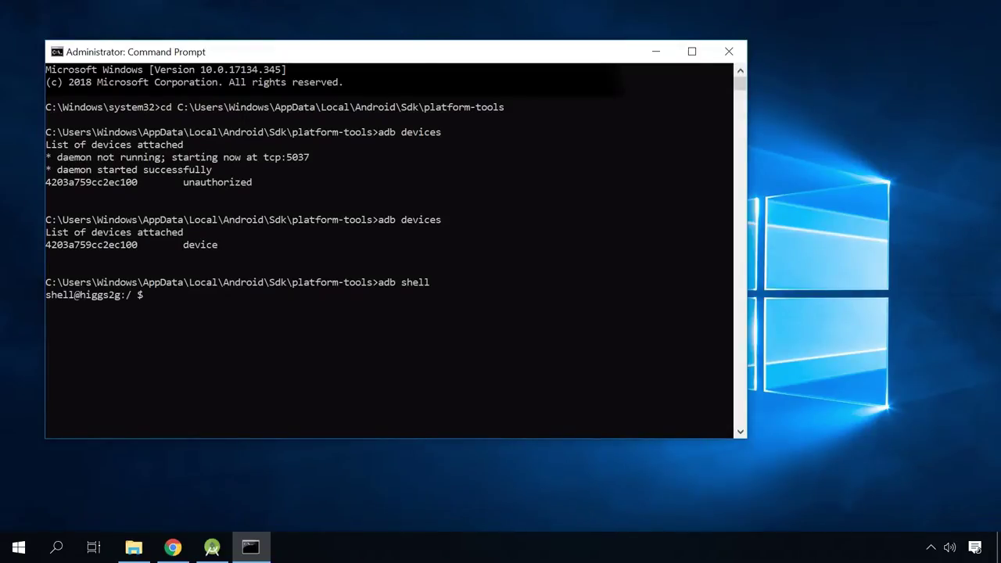
text(su)
key(Return)
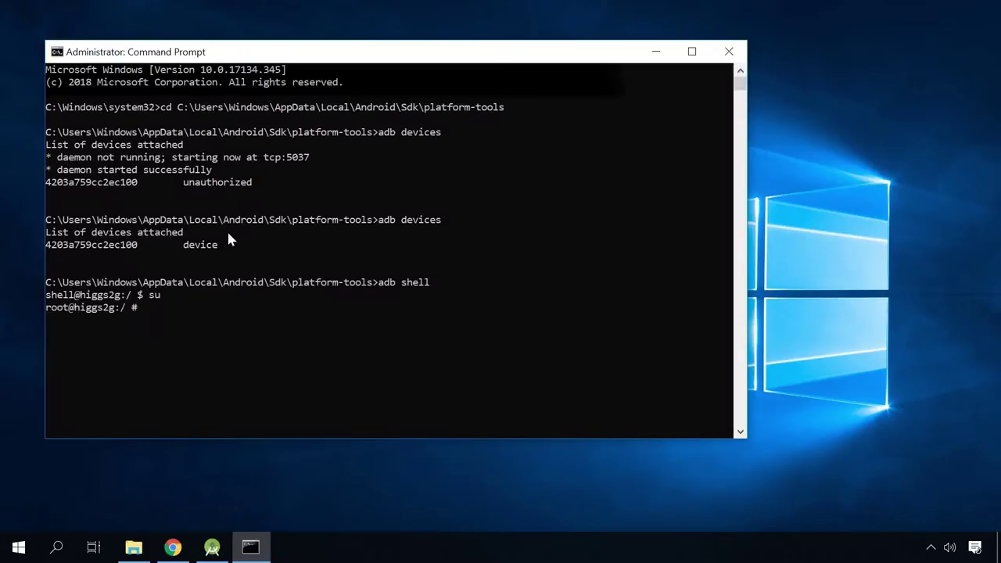
Delete /data/system/locksettings.db, locksettings.db-wal and locksettings.db-shm, then reboot the phone.
text(rm /data/system/locksettings.db)
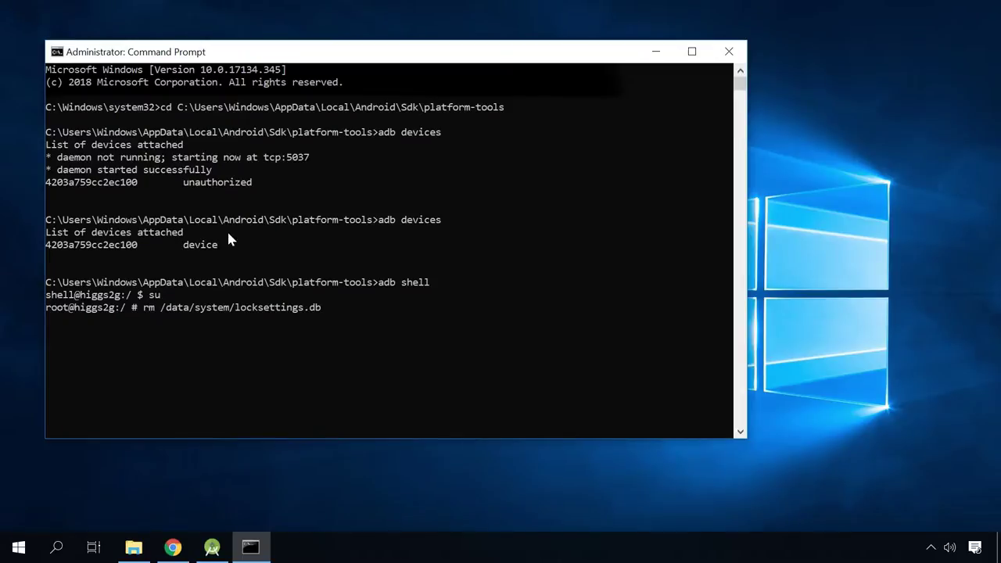
key(Return)
text(rm /data/system/locksettings.db-wal)
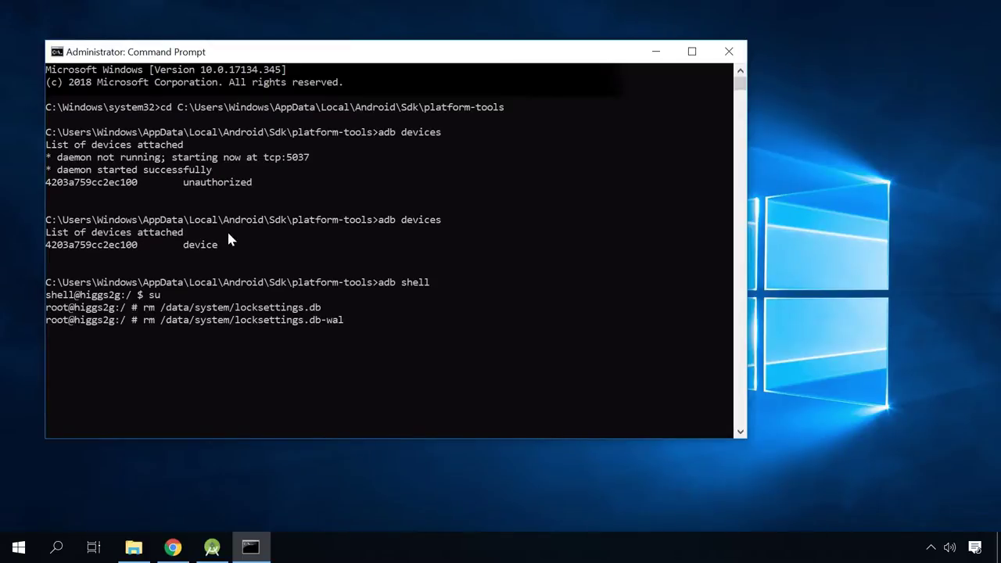
key(Return)
text(rm /data/system/locksettings.db-shm)
key(Return)
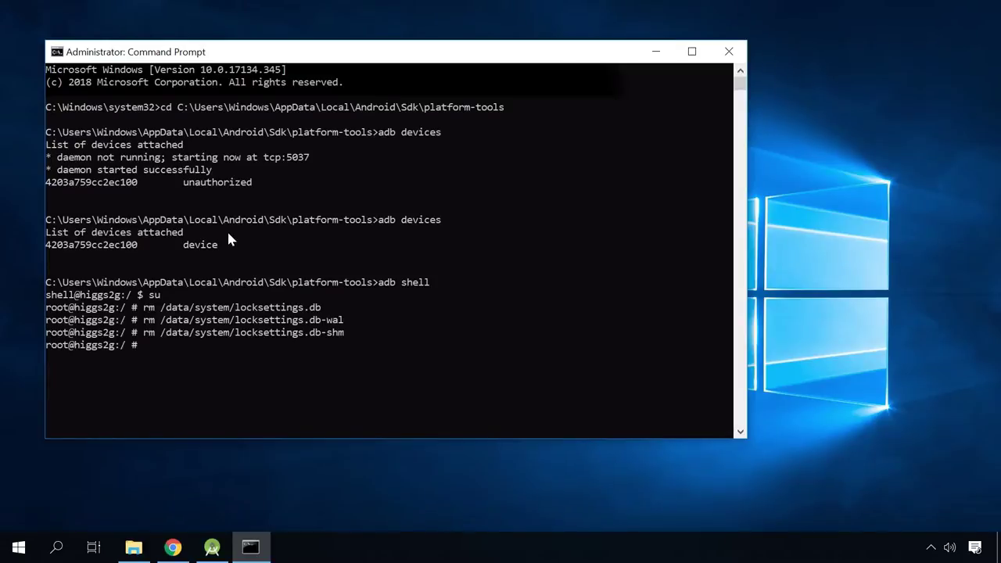
text(reboot)
key(Return)
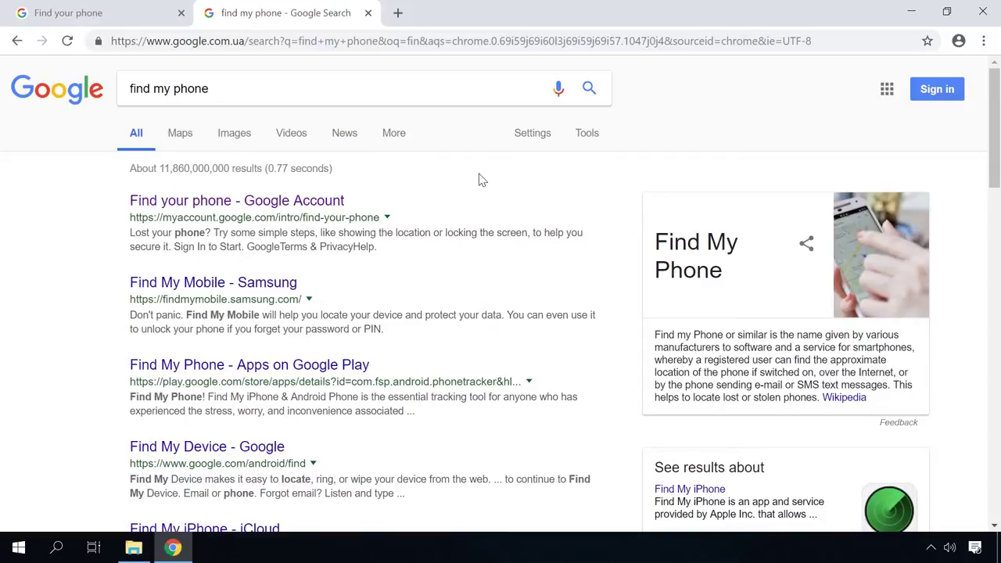
Open Google's Find your phone page and select the LG G3 S.
click(311, 200)
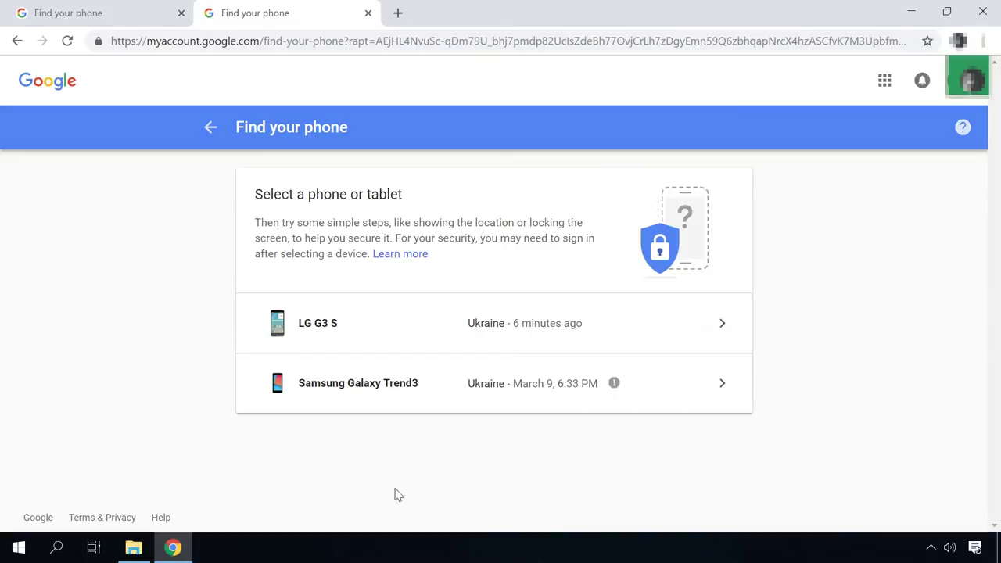
click(296, 327)
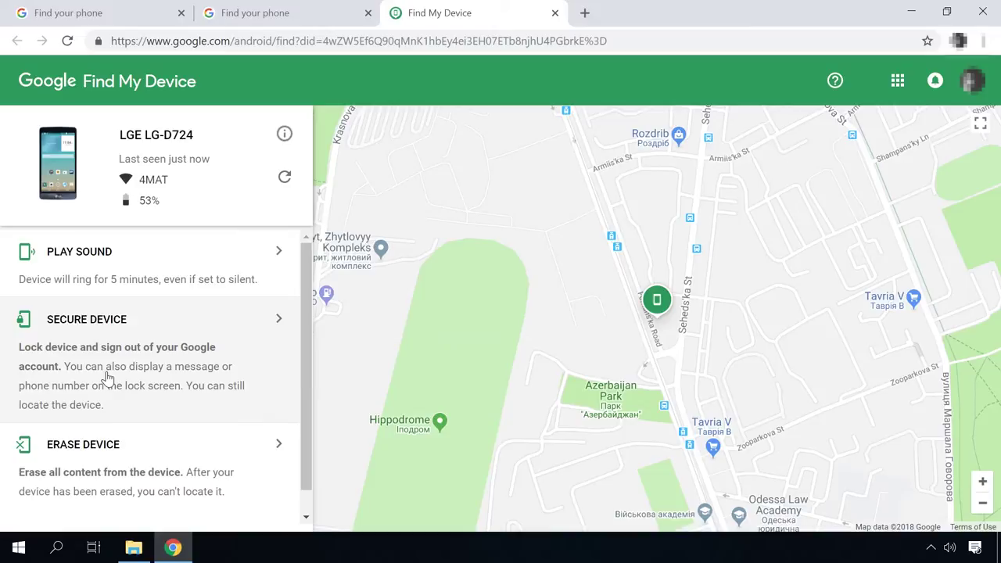
Choose Erase Device for the LG phone and confirm erasing all its data.
scroll(107, 379, down, 1)
click(99, 426)
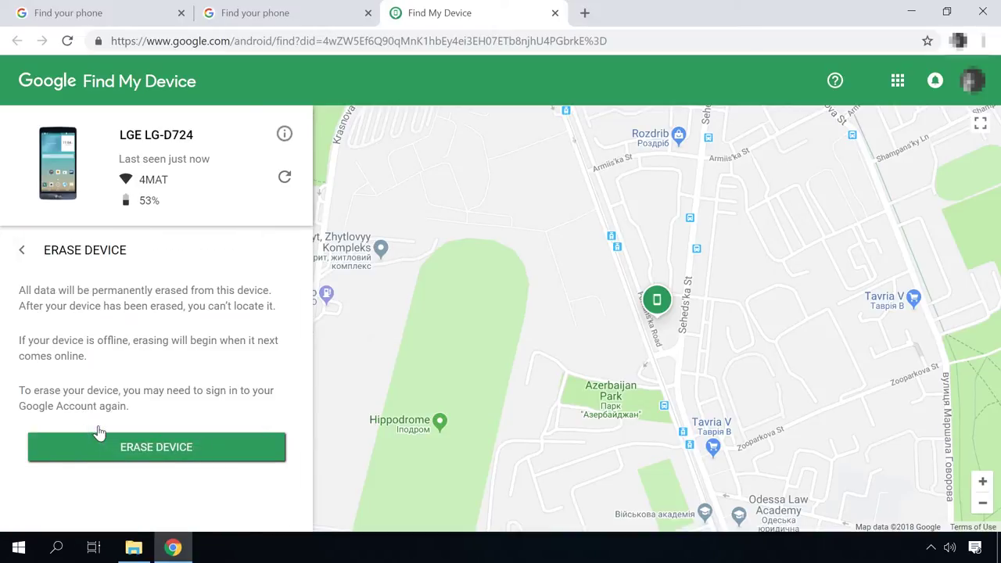
click(123, 454)
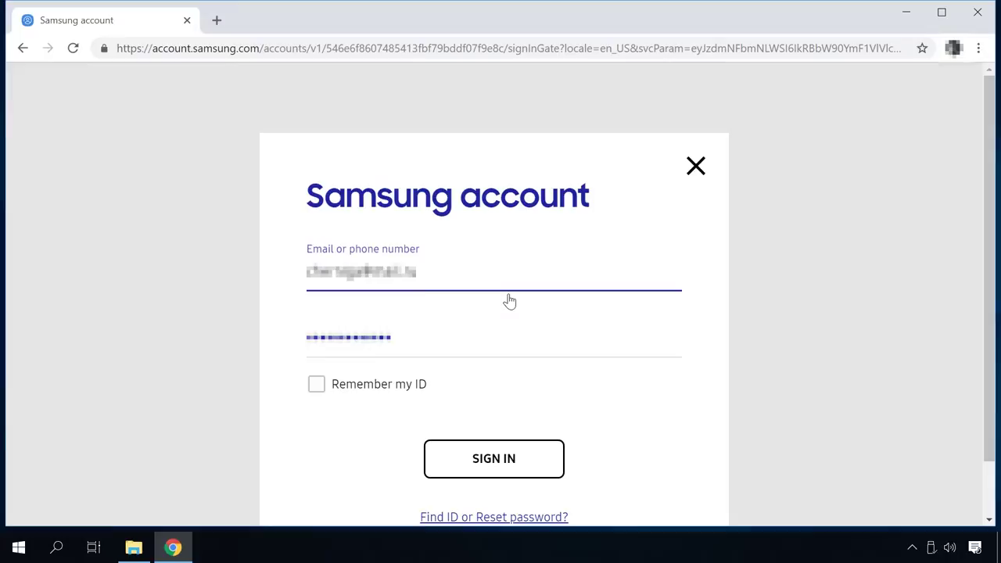
Move to the password field, tick Remember my ID, and submit the Samsung account sign-in.
key(Tab)
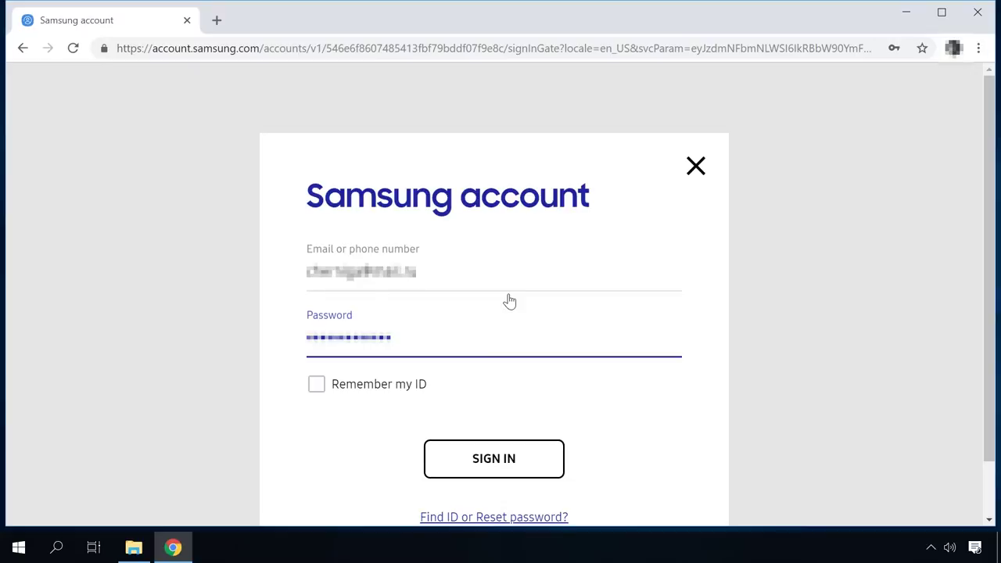
click(403, 384)
click(520, 461)
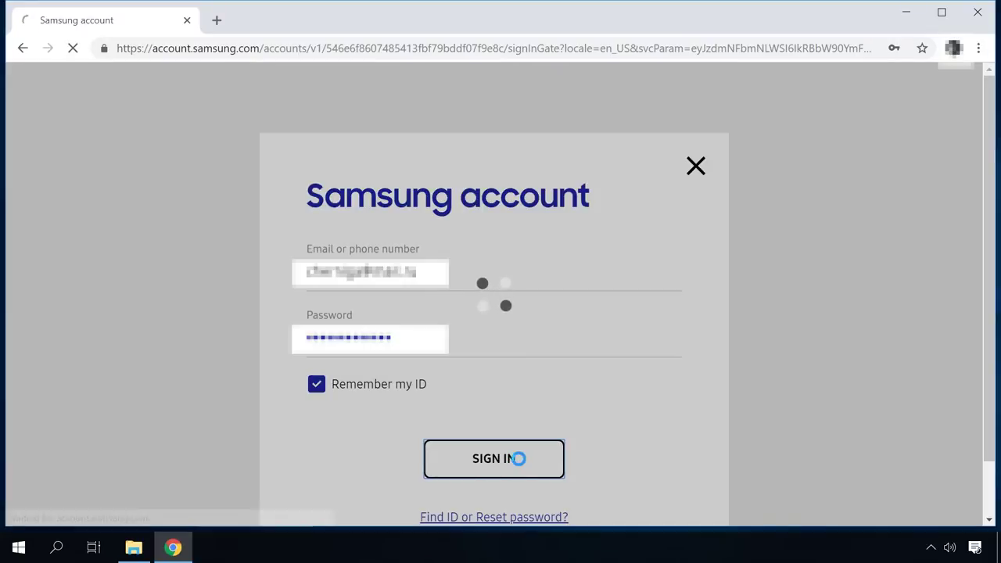